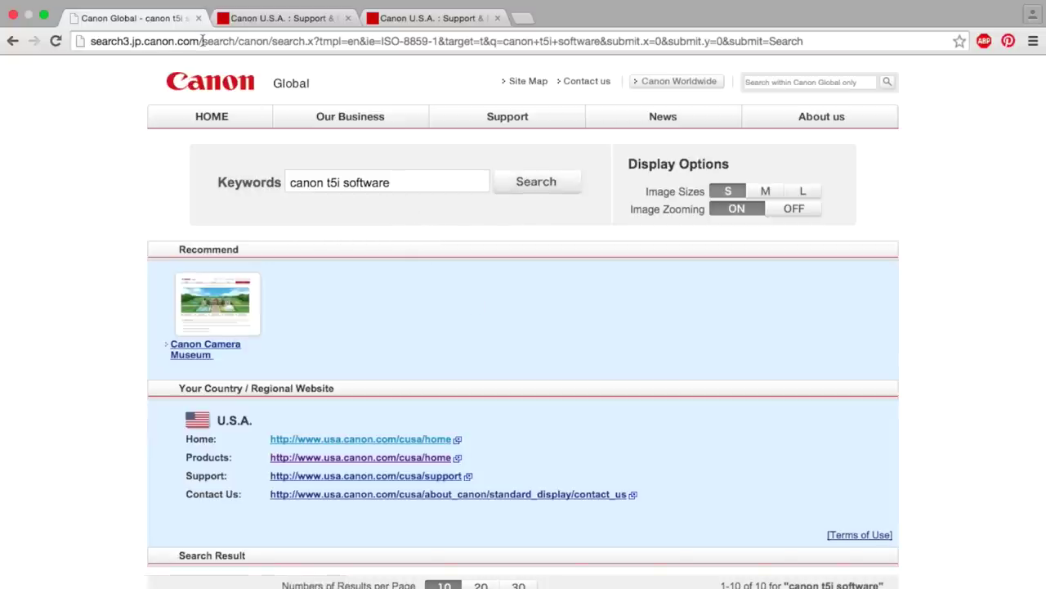
Step: Start a search on the Canon Global site for 'canon t5i software'
{"action": "left_click_drag", "start_coordinate": [202, 41], "coordinate": [144, 41]}
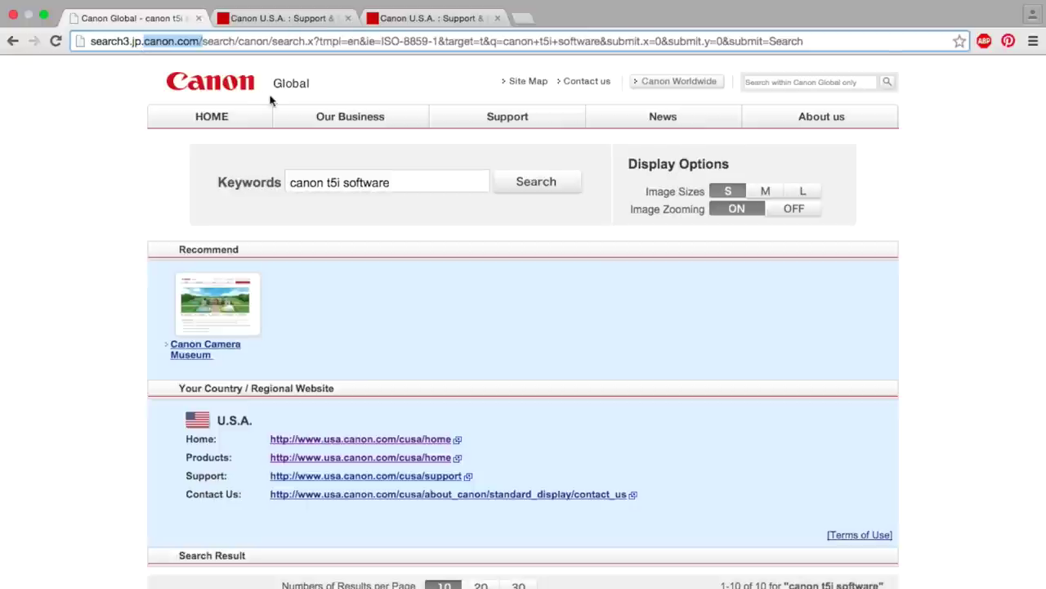
{"action": "left_click", "coordinate": [782, 83]}
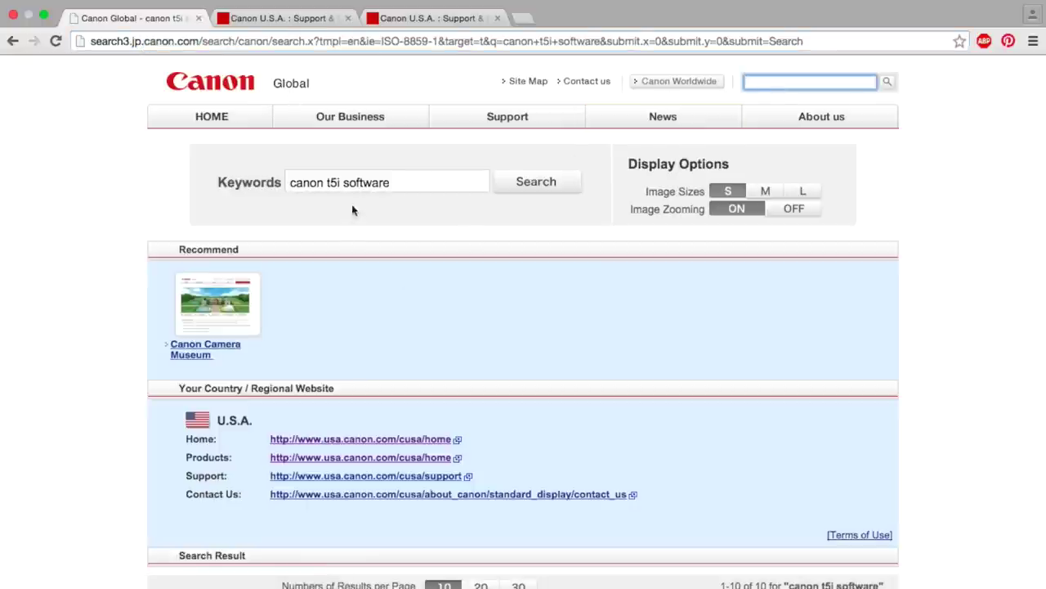
{"action": "left_click_drag", "start_coordinate": [404, 177], "coordinate": [249, 182]}
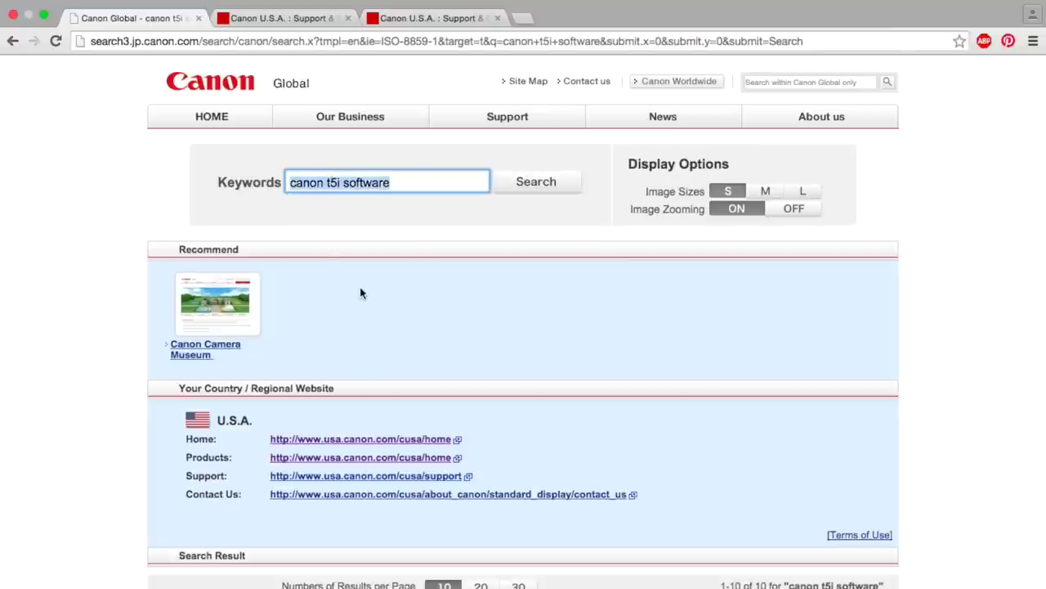
Step: Search the Canon U.S.A. site for t5i and open the Rebel T5i kit's Drivers & Software section
{"action": "left_click", "coordinate": [369, 440]}
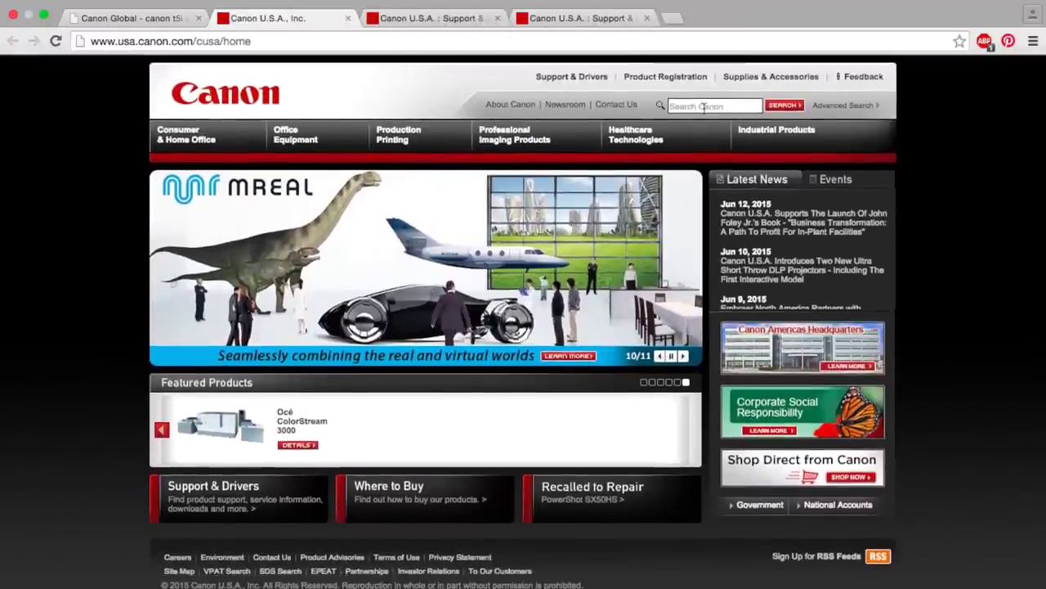
{"action": "left_click", "coordinate": [703, 108]}
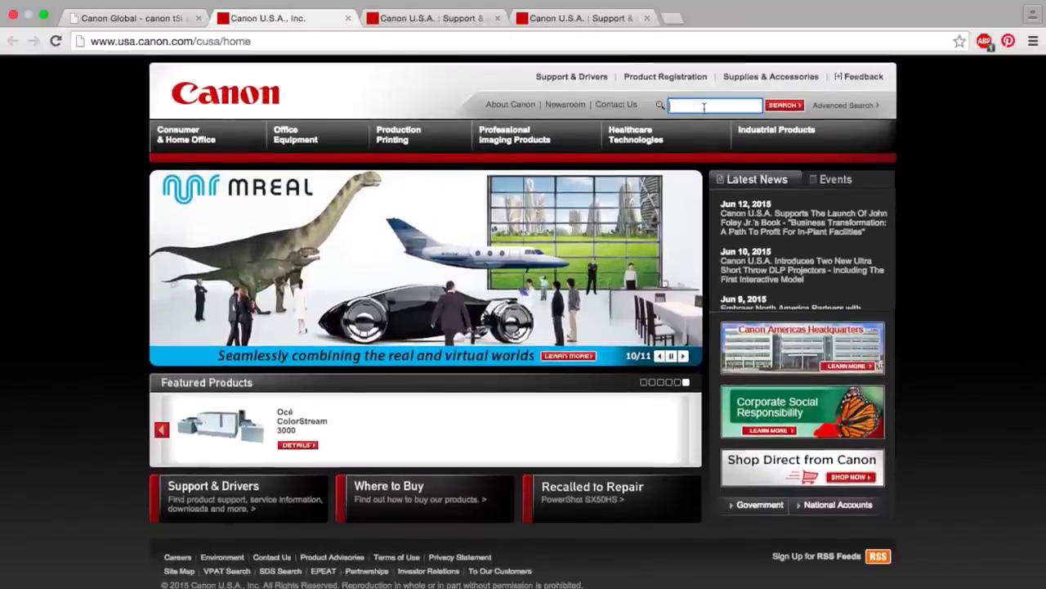
{"action": "type", "text": "t5i"}
{"action": "key", "text": "Return"}
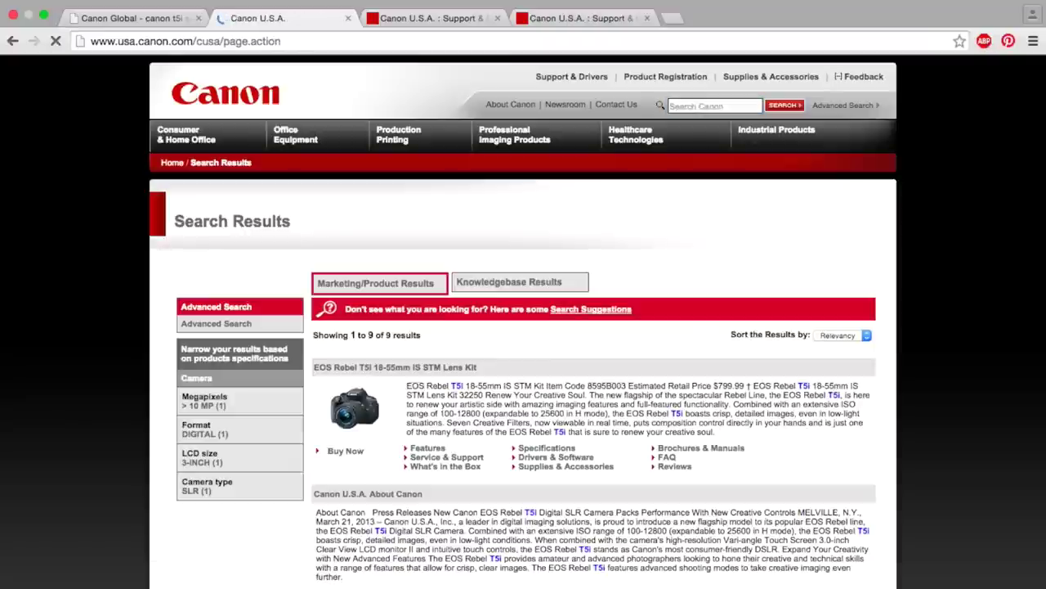
{"action": "scroll", "coordinate": [766, 274], "scroll_direction": "down", "scroll_amount": 3}
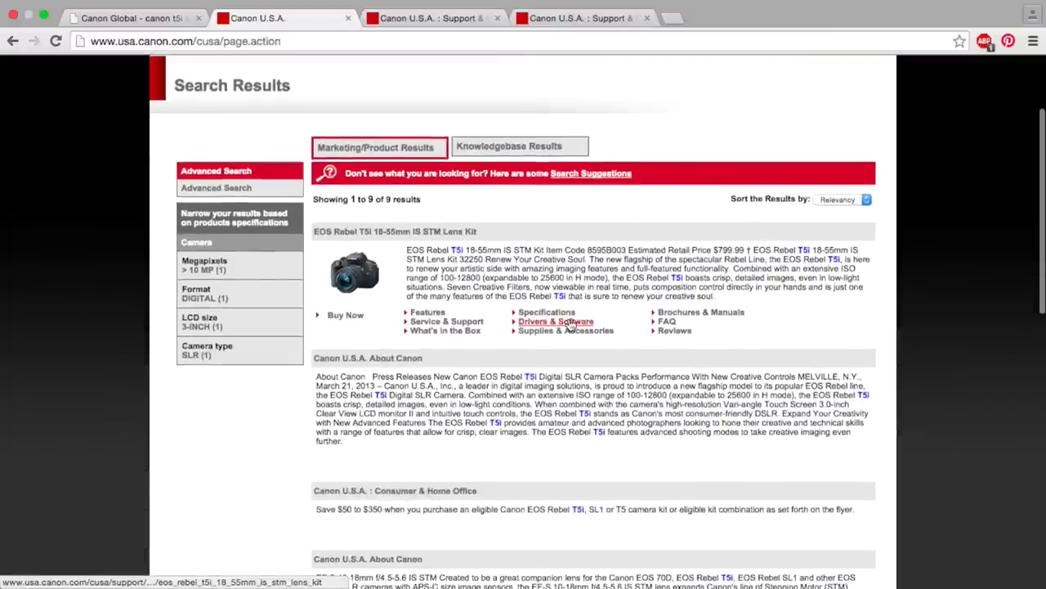
{"action": "left_click", "coordinate": [570, 321]}
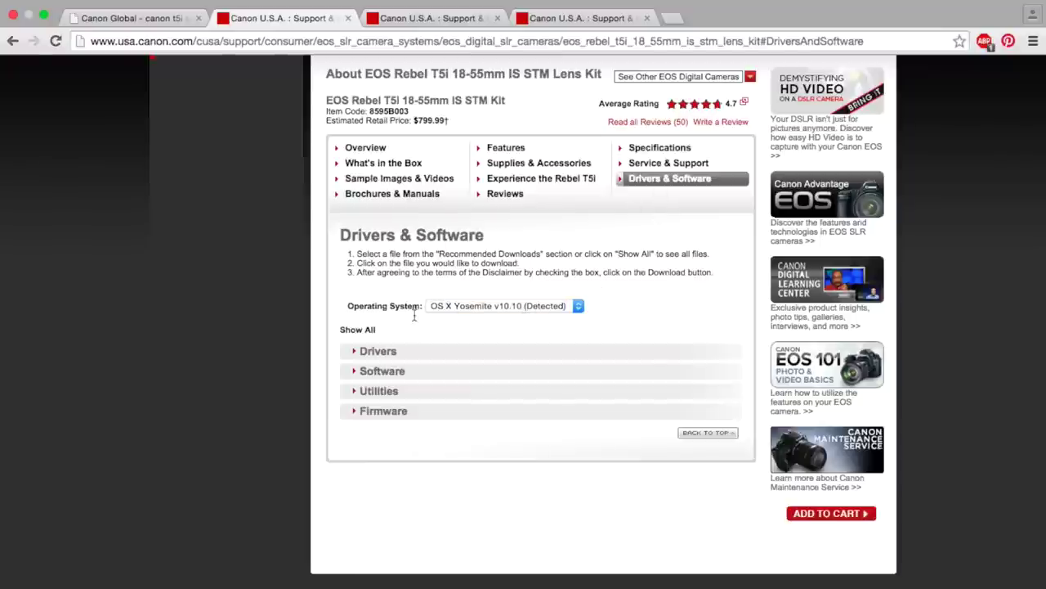
Step: Expand the Mac software list and EOS Digital Solution Disk Software 29.1A, and agree to its disclaimer
{"action": "left_click", "coordinate": [381, 375]}
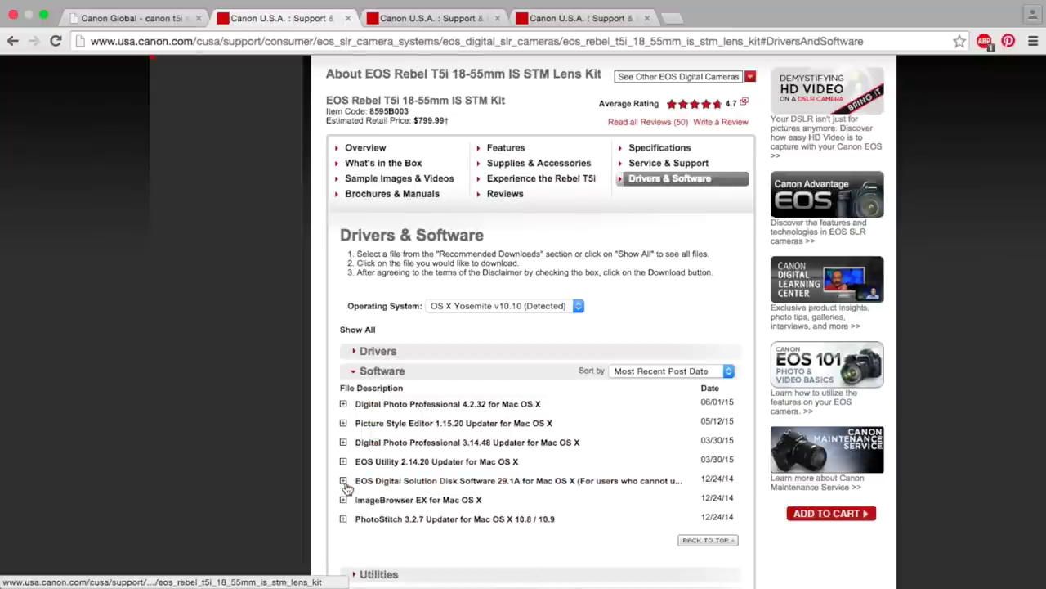
{"action": "scroll", "coordinate": [320, 451], "scroll_direction": "down", "scroll_amount": 5}
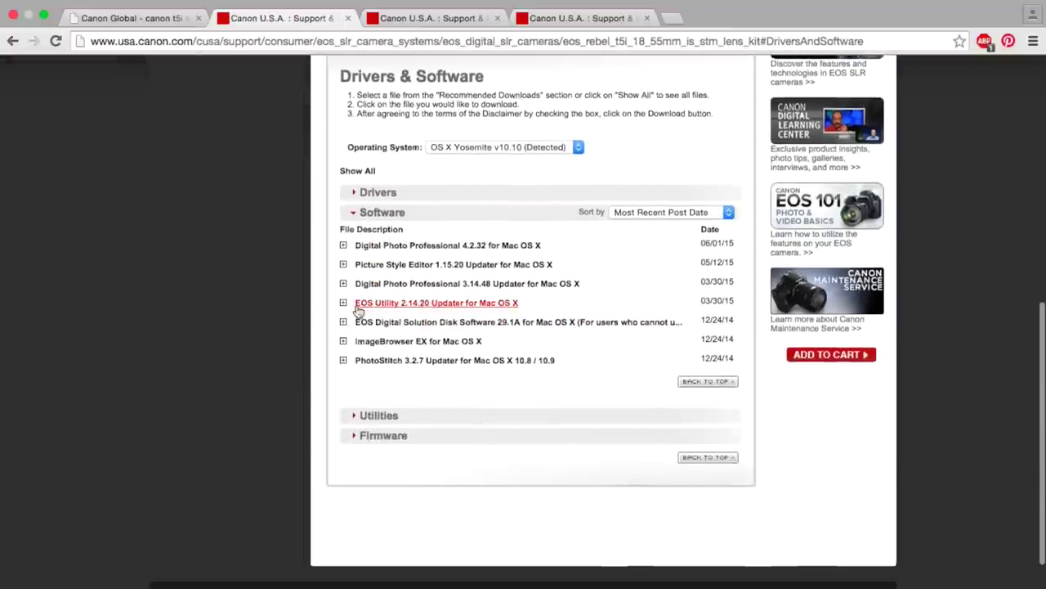
{"action": "left_click", "coordinate": [379, 323]}
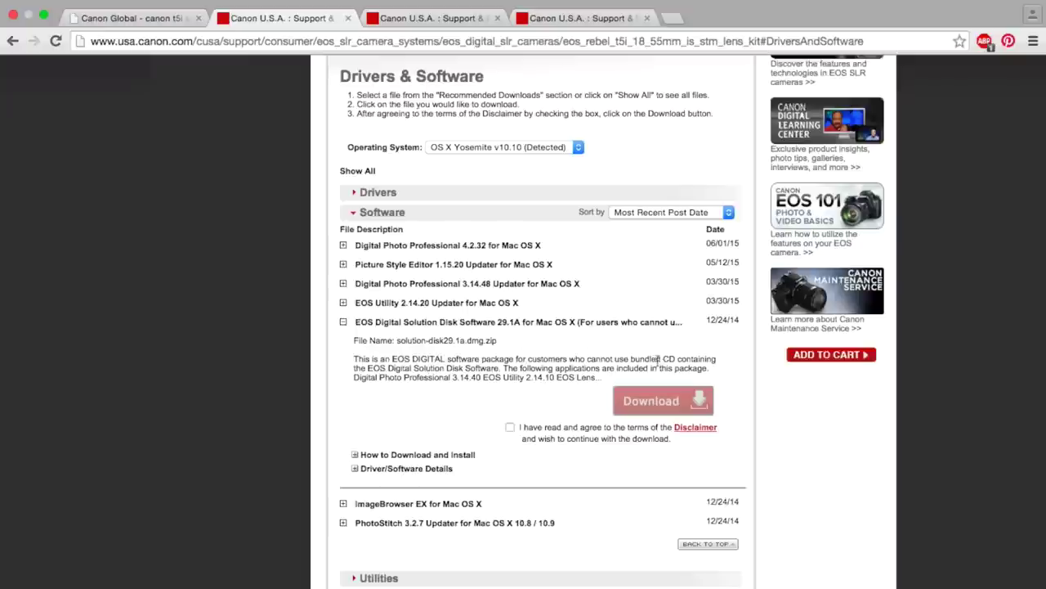
{"action": "left_click", "coordinate": [509, 428]}
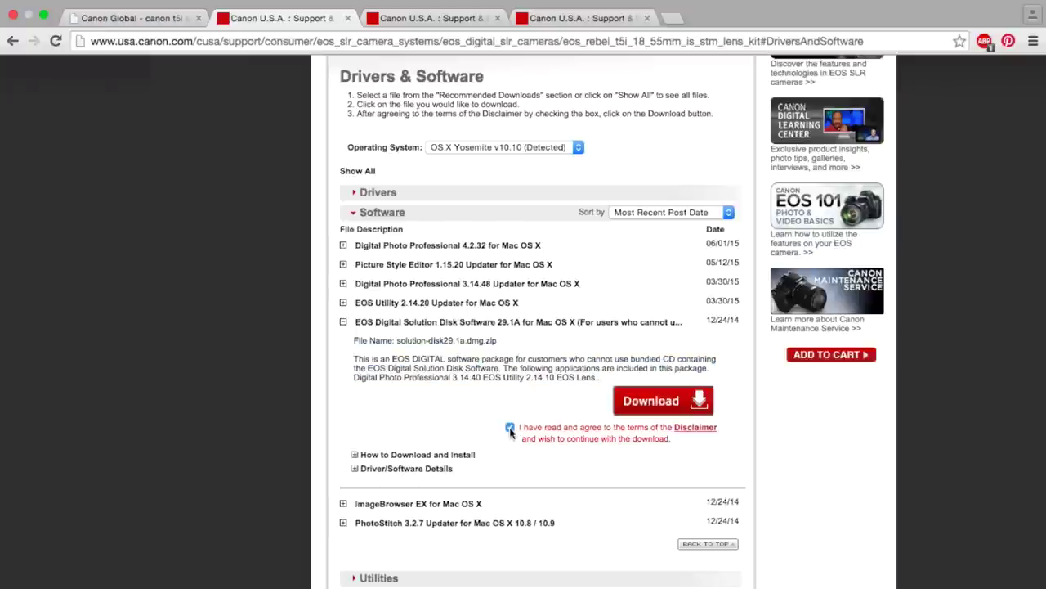
Step: Download solution-disk29.1a.dmg.zip using the camera's serial number, then open the finished zip
{"action": "left_click", "coordinate": [654, 398]}
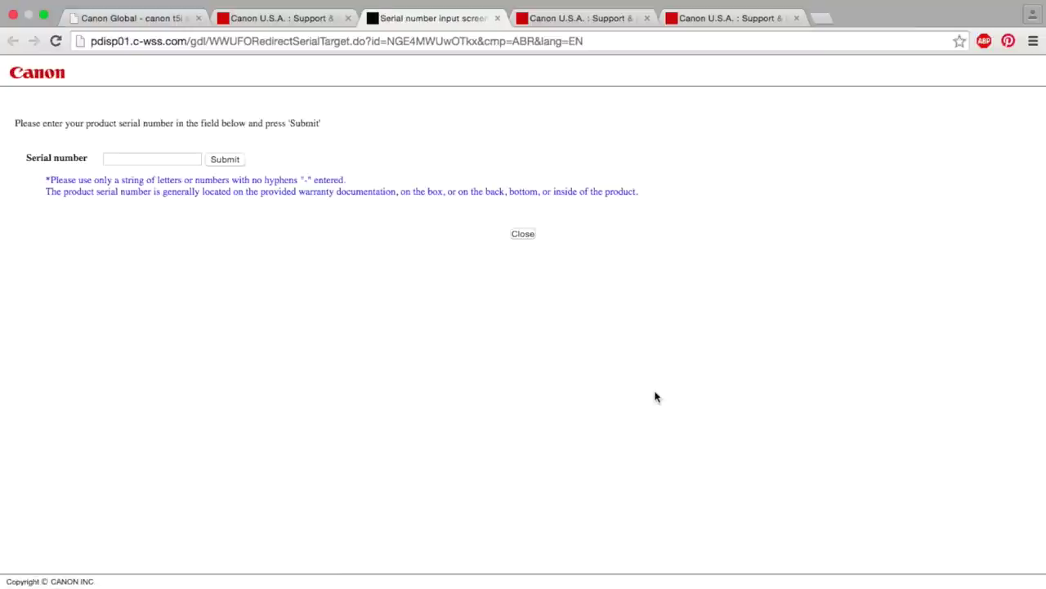
{"action": "left_click", "coordinate": [162, 156]}
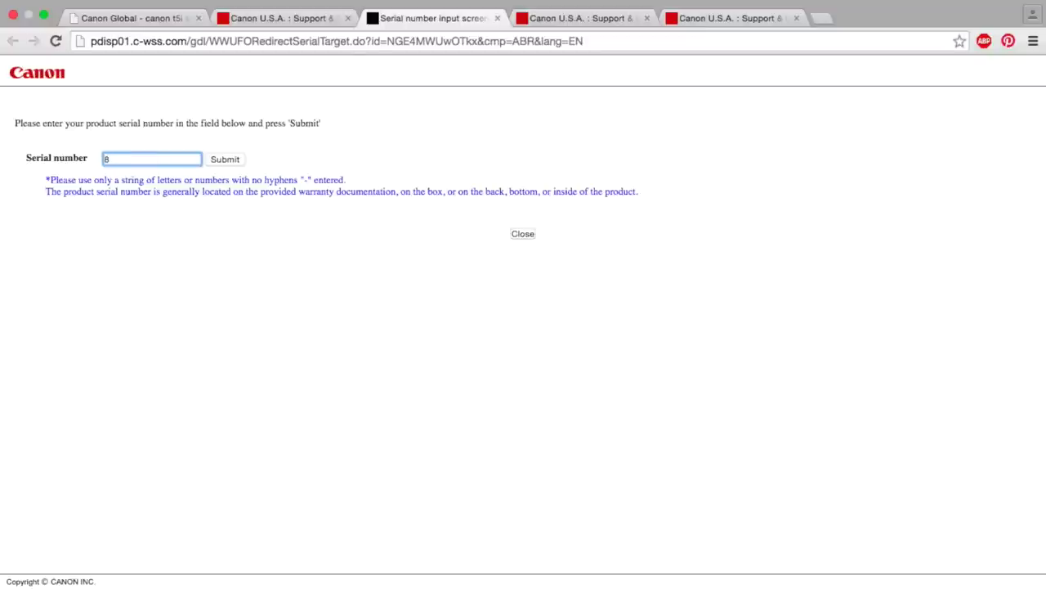
{"action": "key", "text": "Return"}
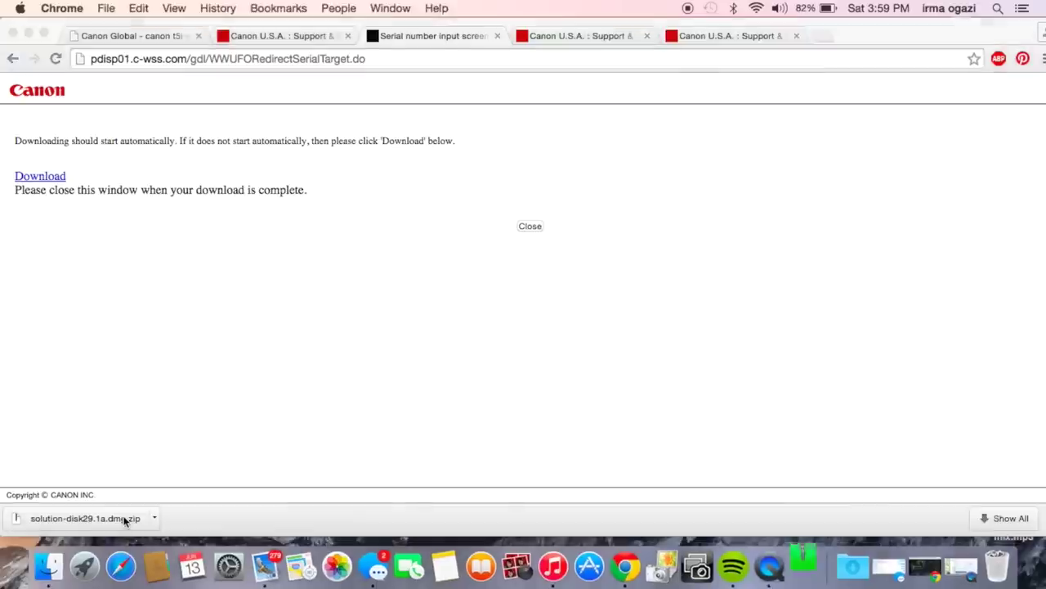
{"action": "left_click", "coordinate": [123, 519]}
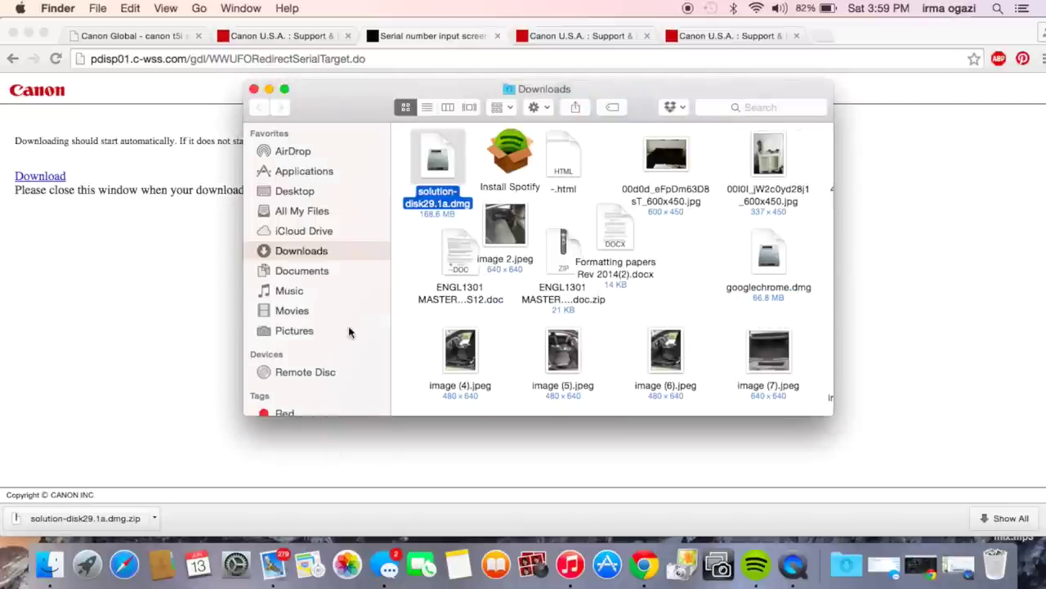
Step: Mount solution-disk29.1a.dmg and launch ksd291a_installer from the EOS Solution Disk 29.1A window
{"action": "double_click", "coordinate": [427, 178]}
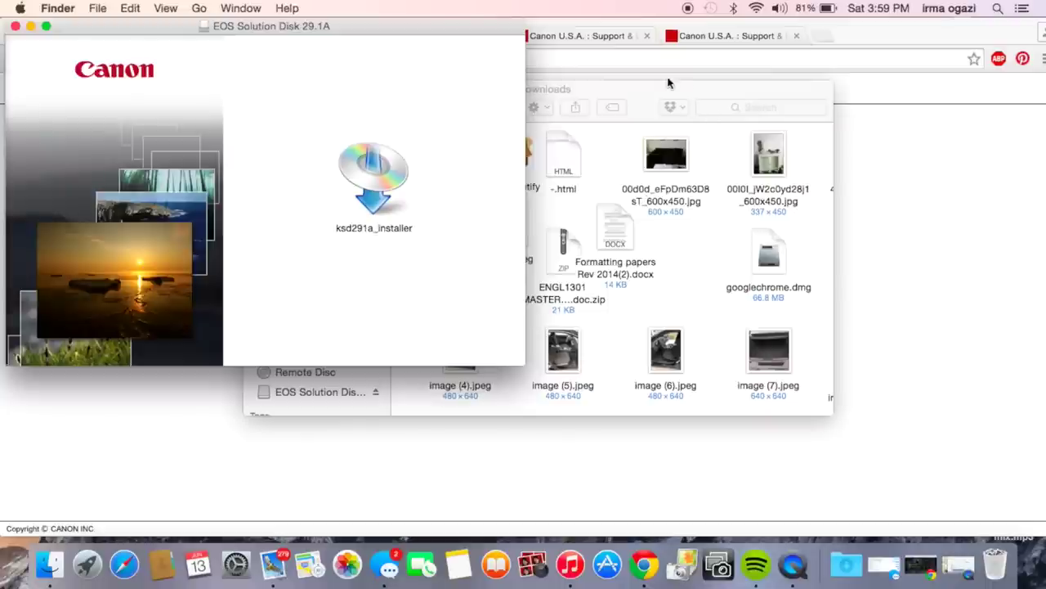
{"action": "left_click", "coordinate": [631, 94]}
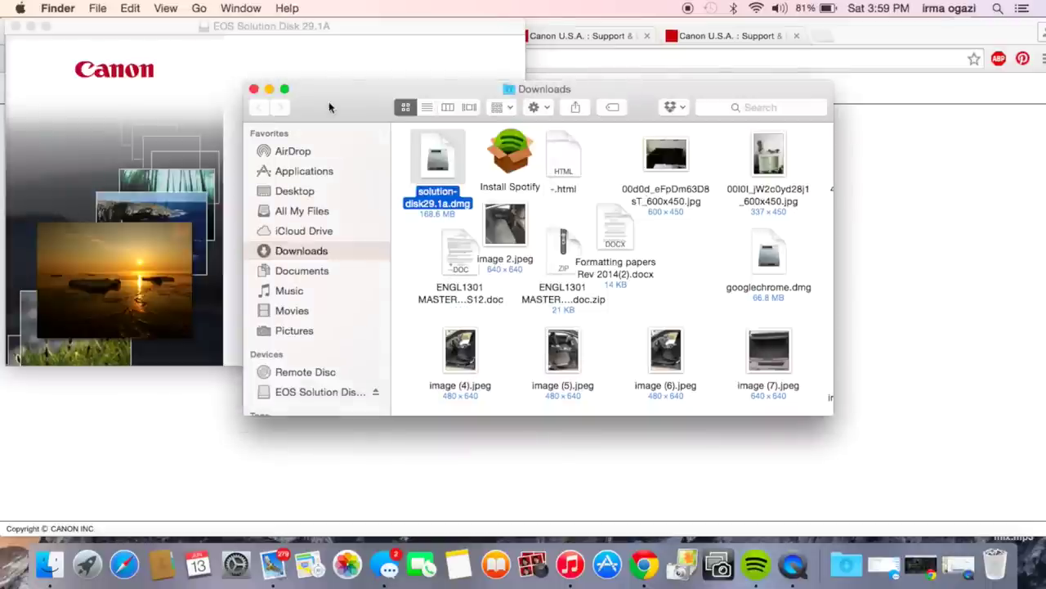
{"action": "left_click", "coordinate": [269, 90]}
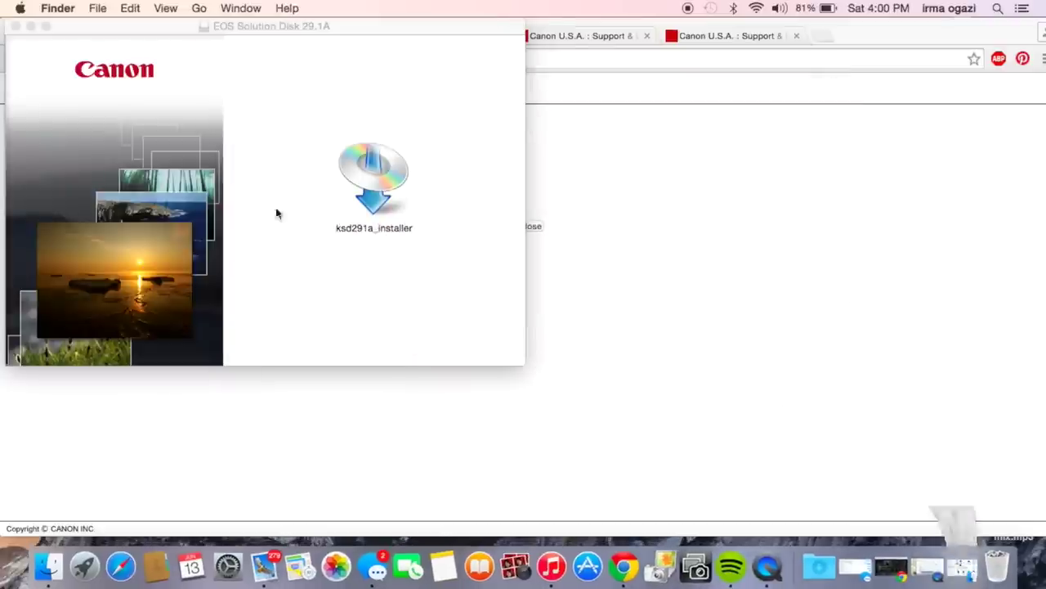
{"action": "left_click", "coordinate": [361, 229]}
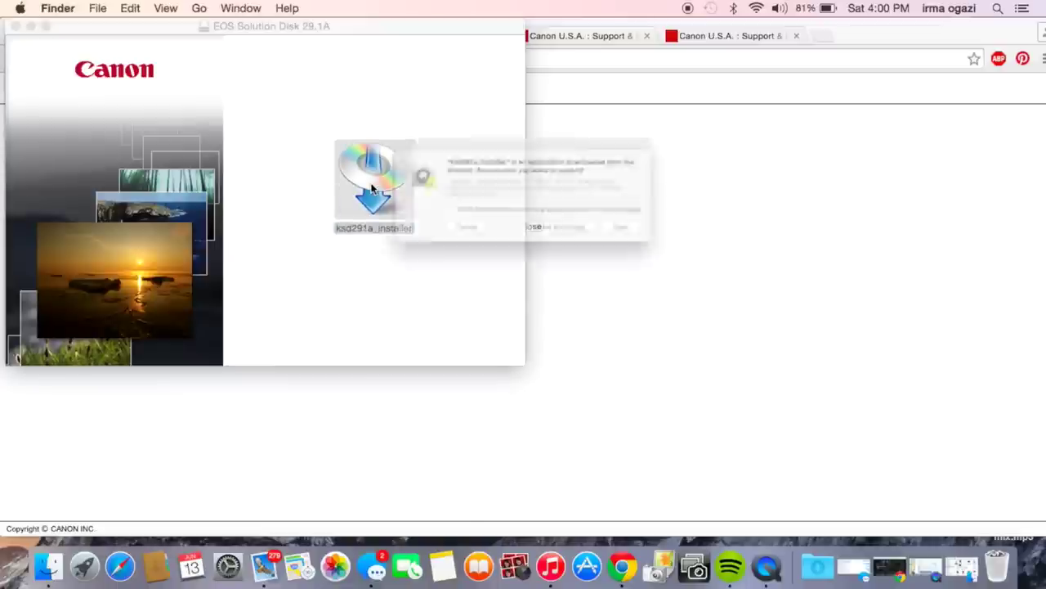
Step: Allow the installer to run and pick the USA, Canada, Latin America region with United States
{"action": "left_click", "coordinate": [675, 249]}
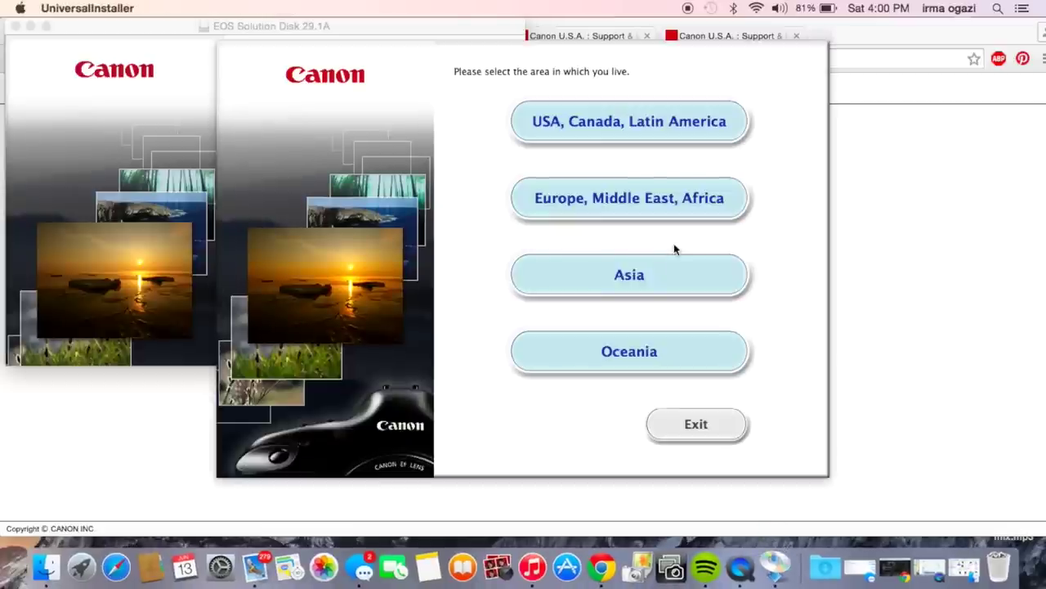
{"action": "left_click", "coordinate": [560, 122]}
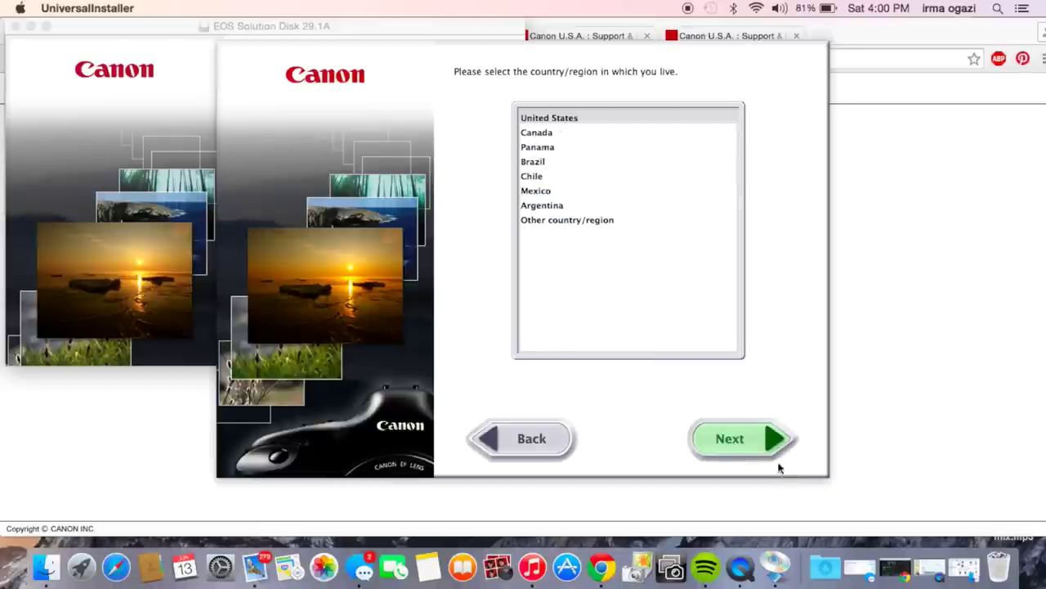
{"action": "left_click", "coordinate": [740, 439]}
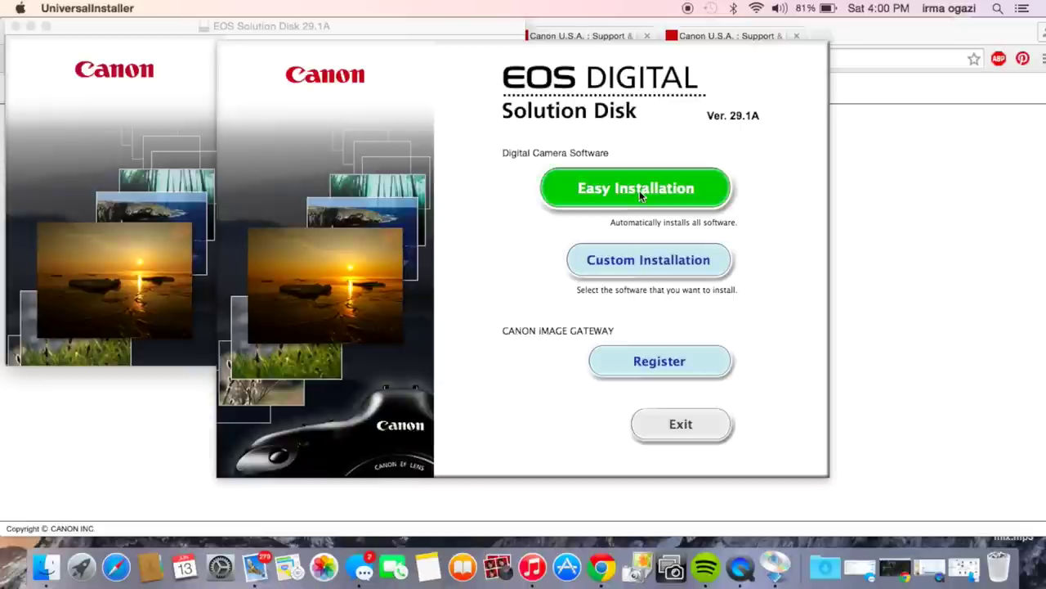
Step: Start Easy Installation, dismiss the CameraWindow no-camera alert, and confirm the 545 MB software selection
{"action": "left_click", "coordinate": [640, 190]}
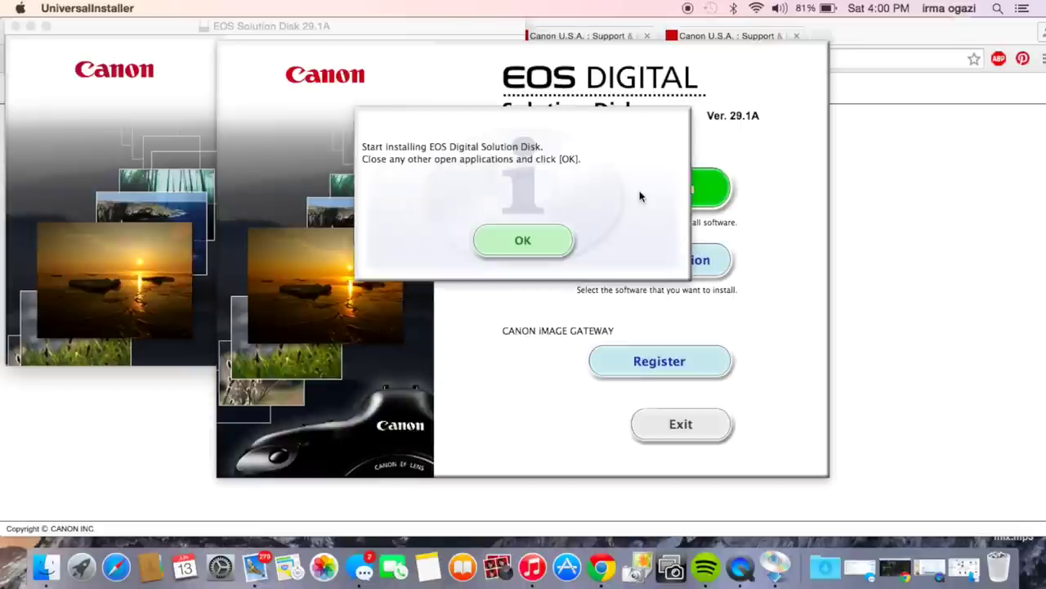
{"action": "left_click", "coordinate": [541, 244]}
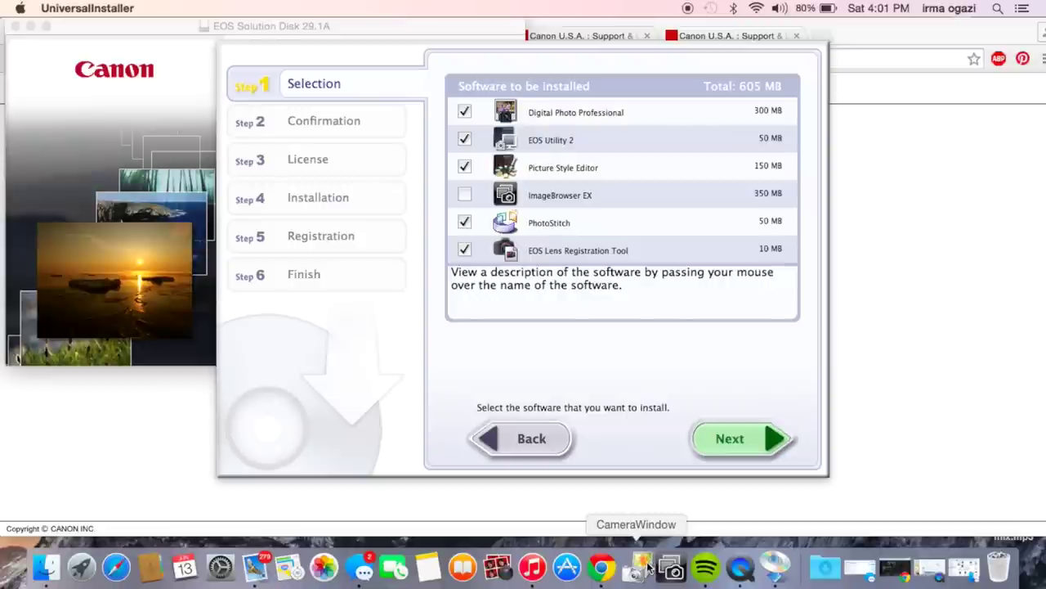
{"action": "left_click", "coordinate": [642, 568]}
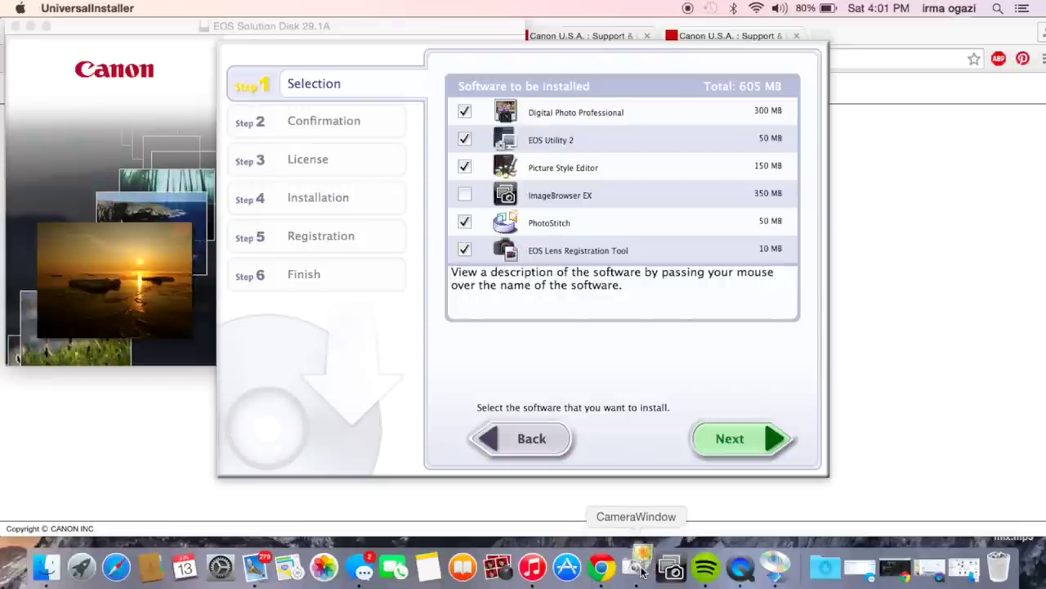
{"action": "left_click", "coordinate": [648, 216]}
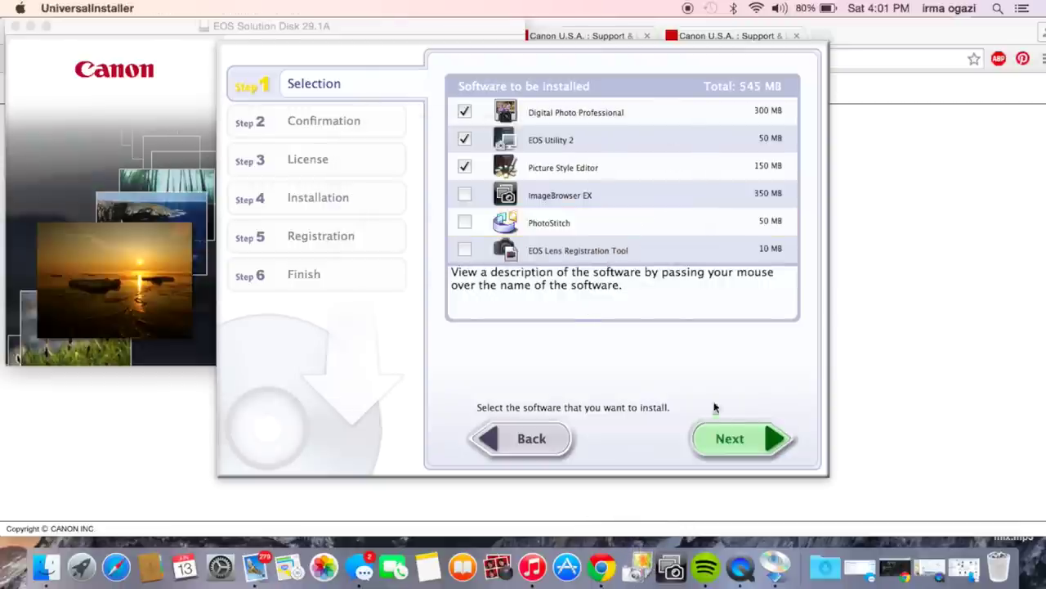
{"action": "left_click", "coordinate": [734, 438]}
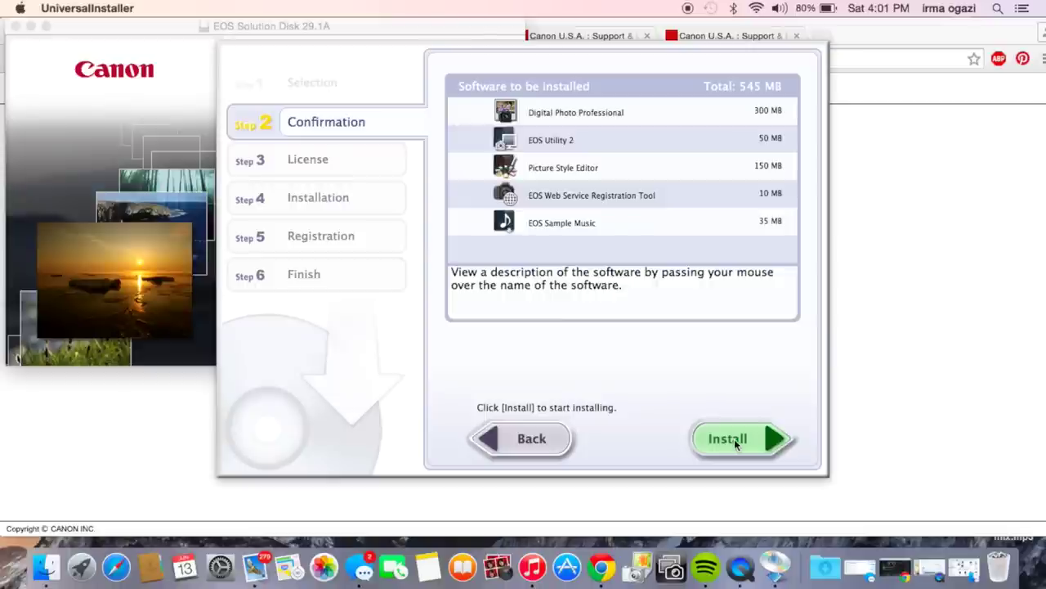
{"action": "left_click", "coordinate": [734, 438]}
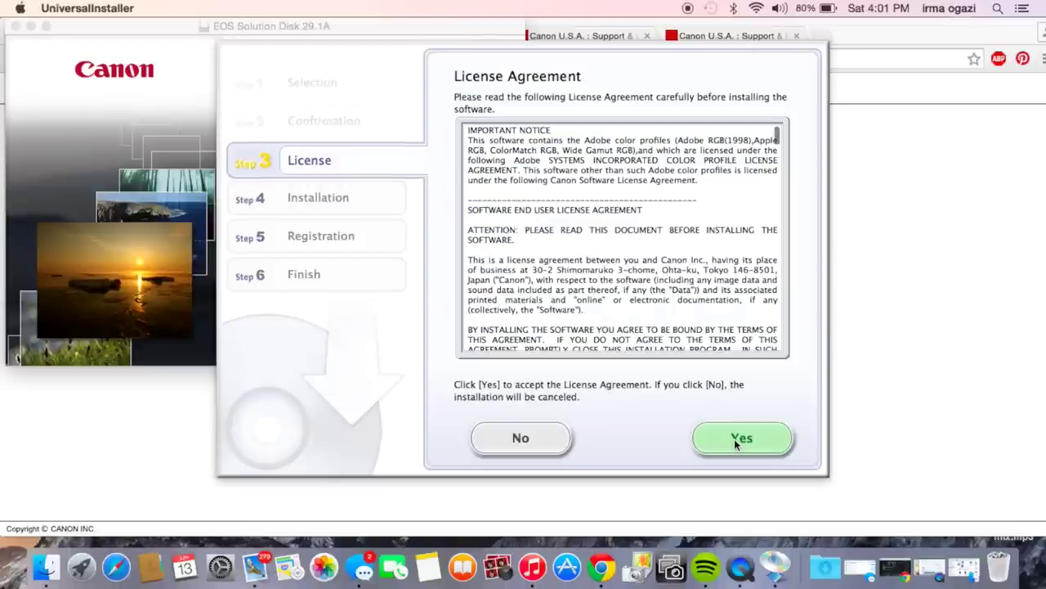
Step: Accept the license, authorise with the admin password, install all five programs, and choose to register later
{"action": "left_click", "coordinate": [734, 438]}
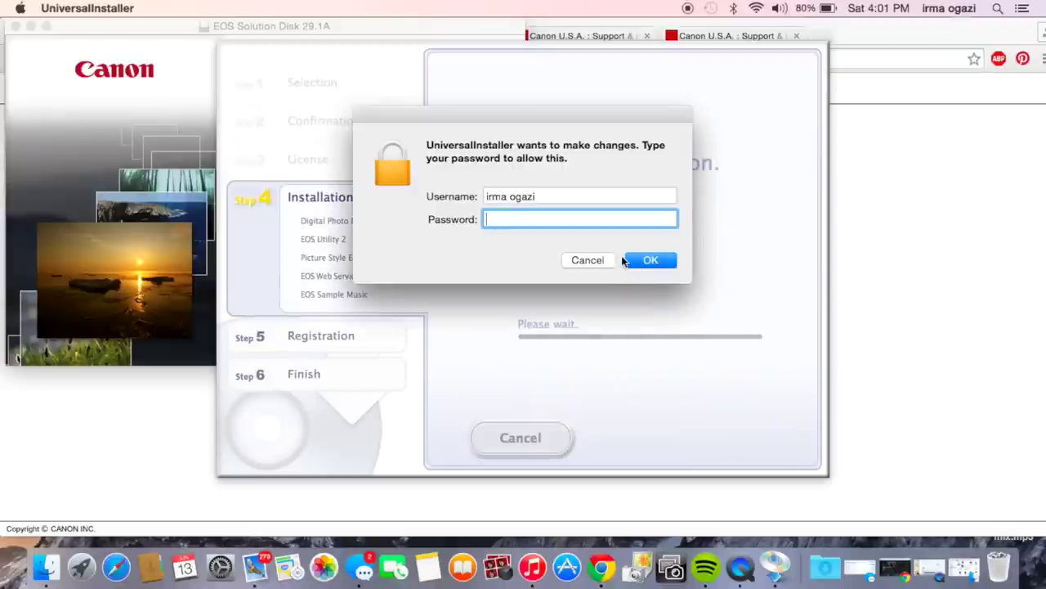
{"action": "type", "text": "•"}
{"action": "key", "text": "BackSpace"}
{"action": "type", "text": "••"}
{"action": "left_click", "coordinate": [628, 260]}
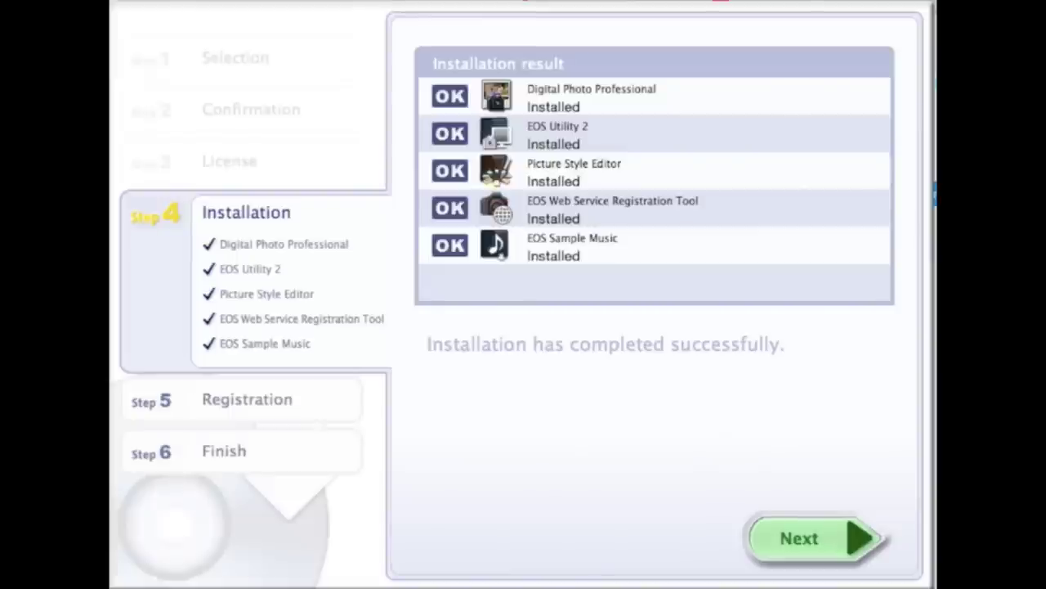
{"action": "left_click", "coordinate": [464, 504]}
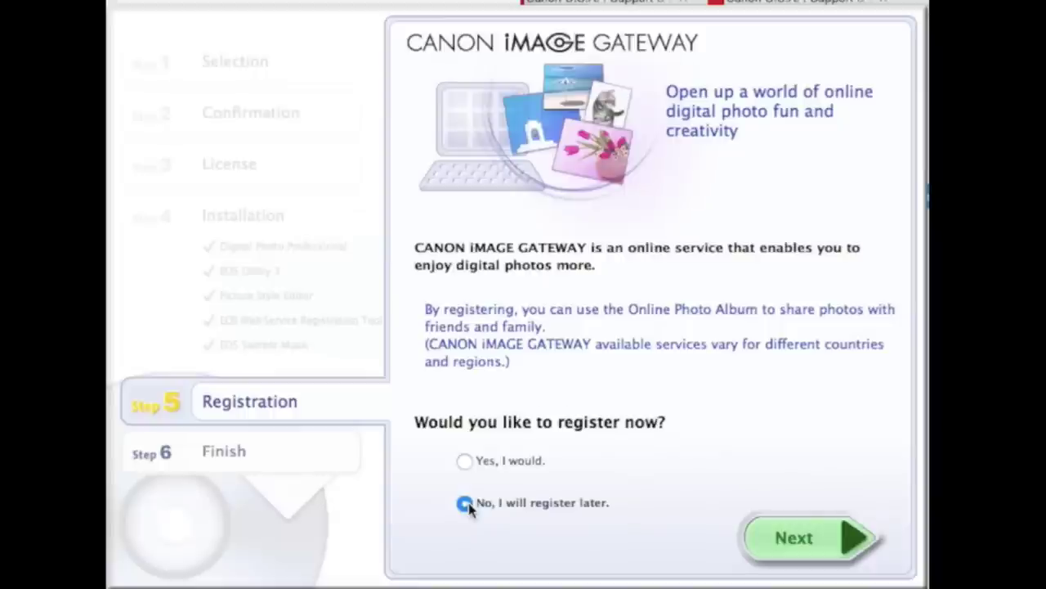
Step: Skip CANON iMAGE GATEWAY registration and acknowledge the register-later notice
{"action": "left_click", "coordinate": [801, 537]}
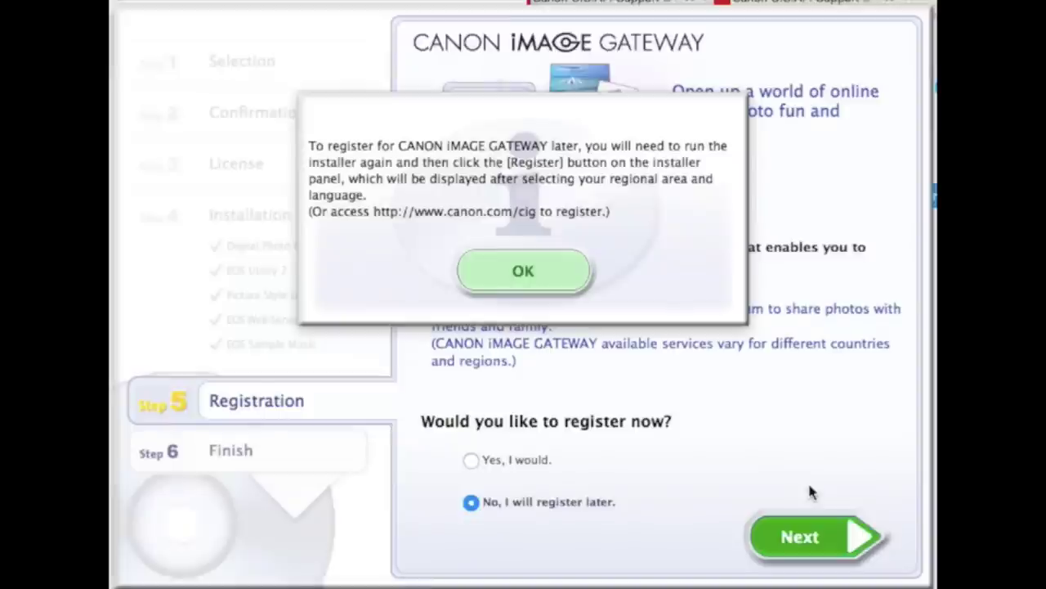
{"action": "left_click", "coordinate": [522, 262]}
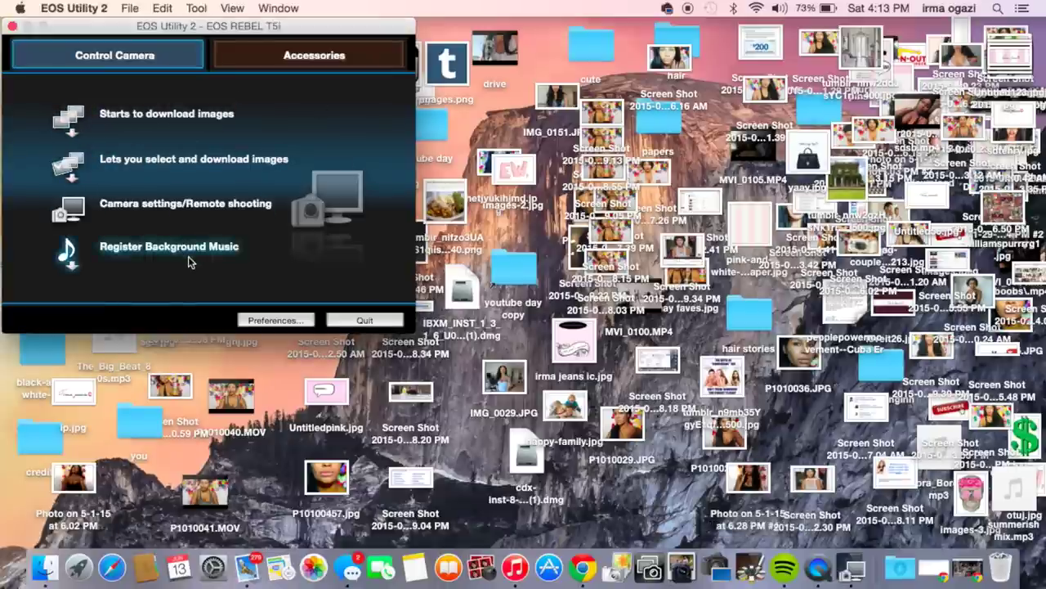
Step: Open Camera settings/Remote shooting for the connected EOS REBEL T5i
{"action": "left_click", "coordinate": [185, 209]}
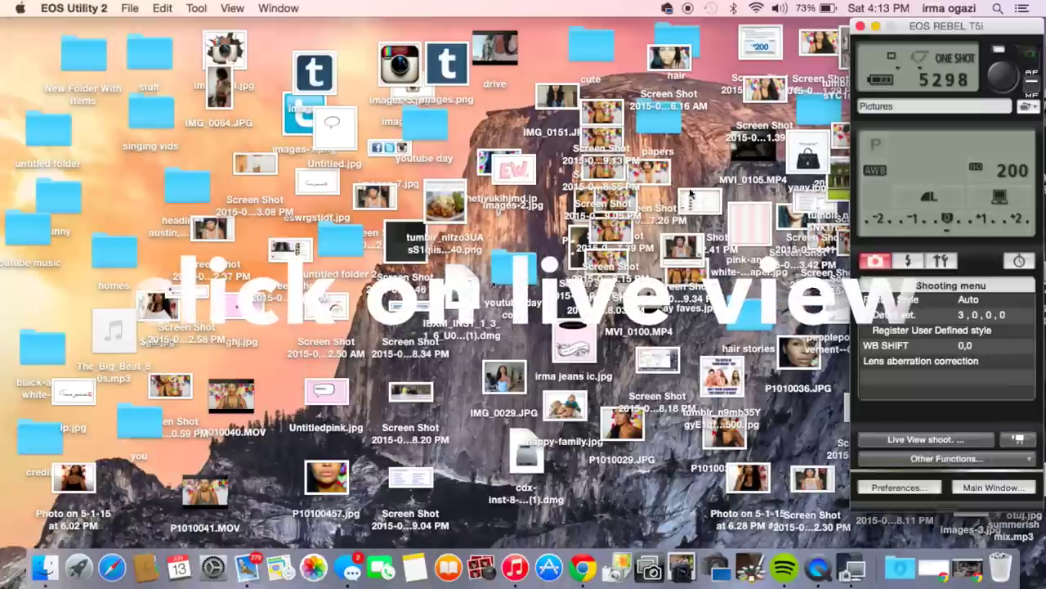
Step: Open Live View shoot. to stream the T5i's live image in the Remote Live View window
{"action": "left_click", "coordinate": [935, 440]}
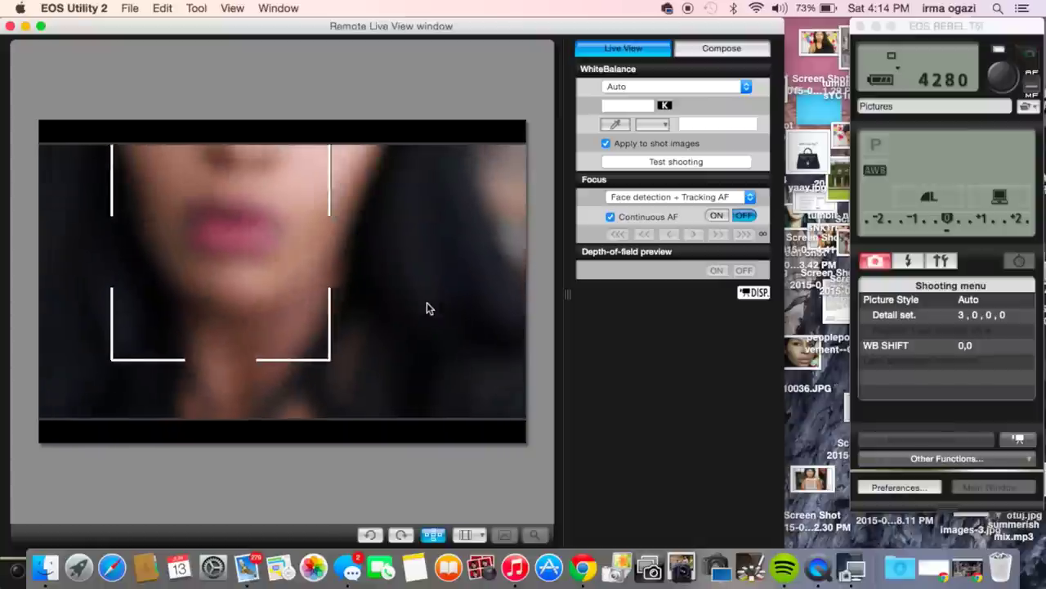